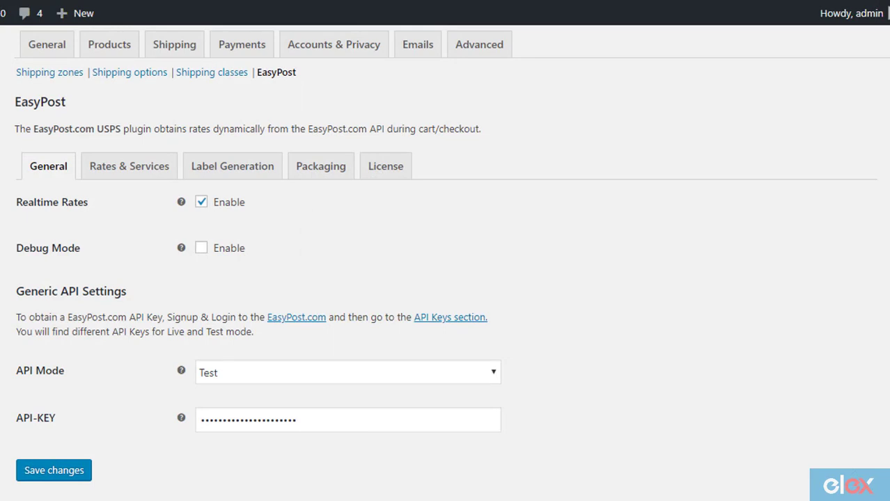
left_click(309, 422)
key("ctrl+a")
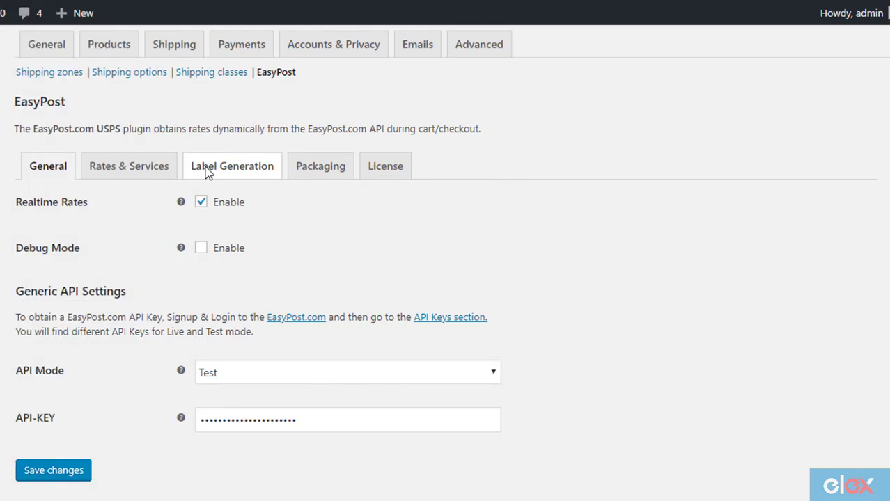
Step: In the label generation settings, choose PNG as print label type and No Insurance, and keep the estimated delivery date enabled
left_click(209, 173)
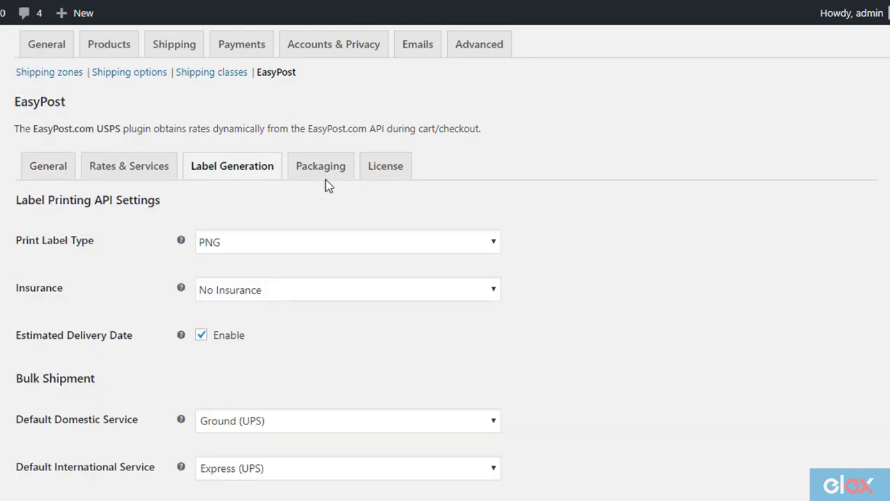
left_click(426, 251)
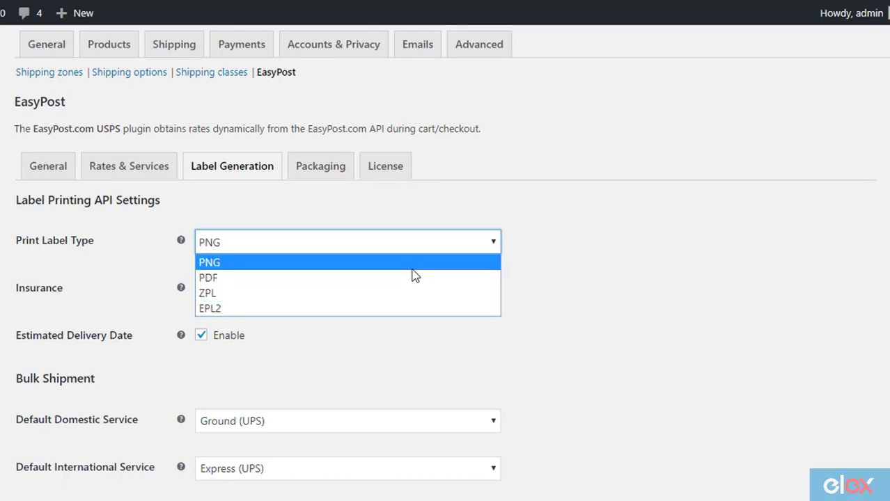
left_click(411, 268)
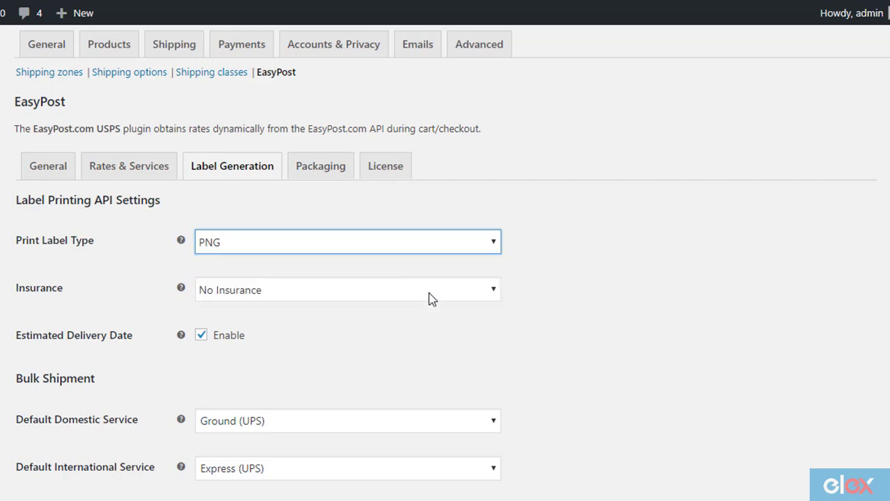
left_click(428, 292)
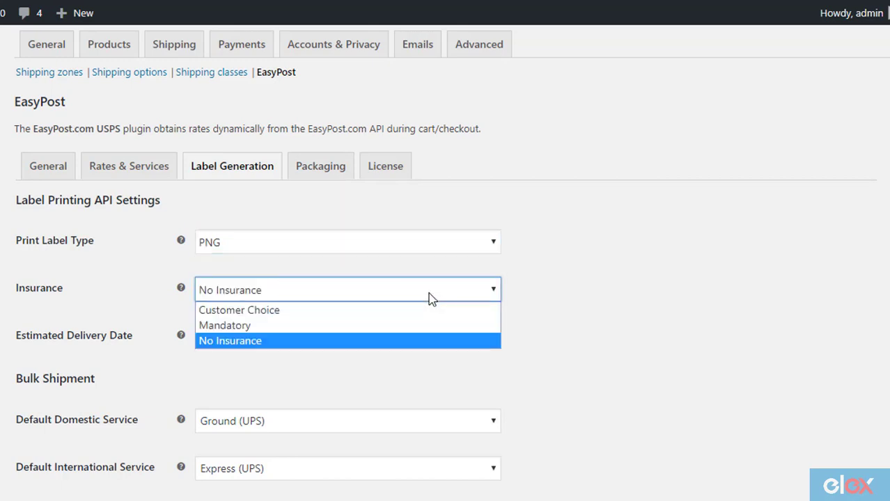
left_click(420, 346)
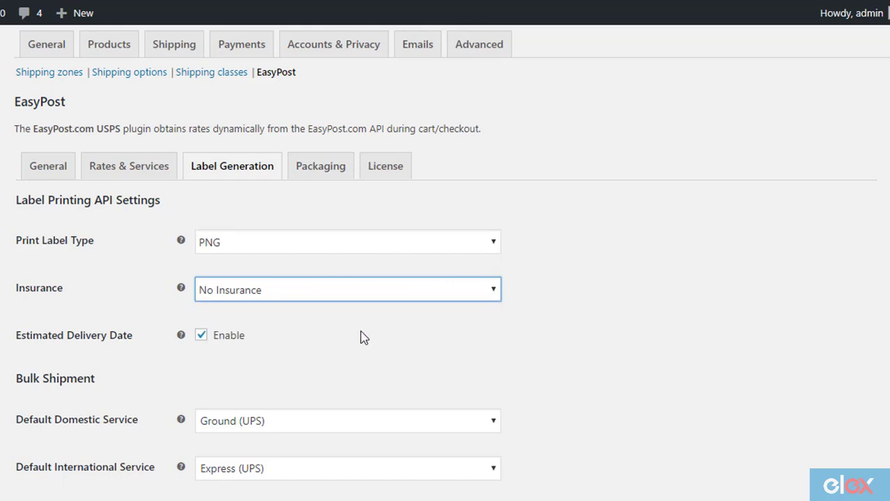
left_click(202, 337)
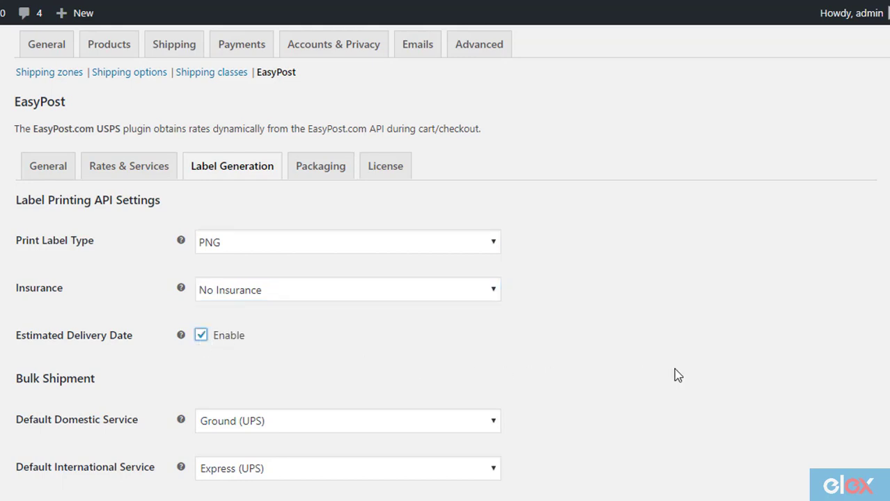
Step: Examine the bulk shipment defaults and the origin address fields, from the sender details through to the customs description
scroll(446, 265, "down", 5)
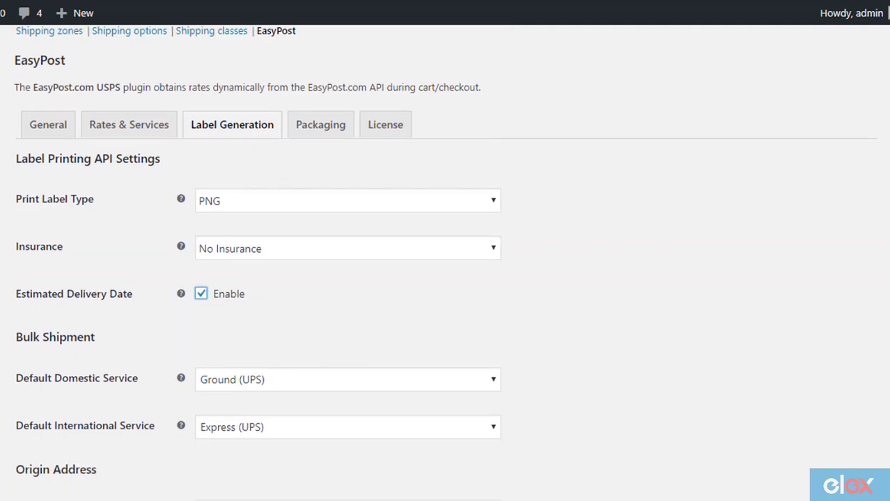
scroll(445, 265, "down", 2)
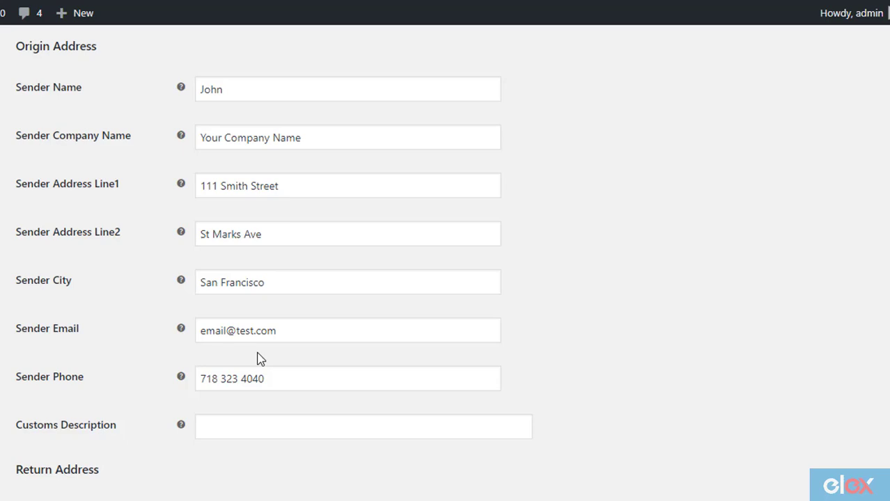
double_click(280, 379)
left_click(294, 378)
left_click(623, 380)
left_click(217, 428)
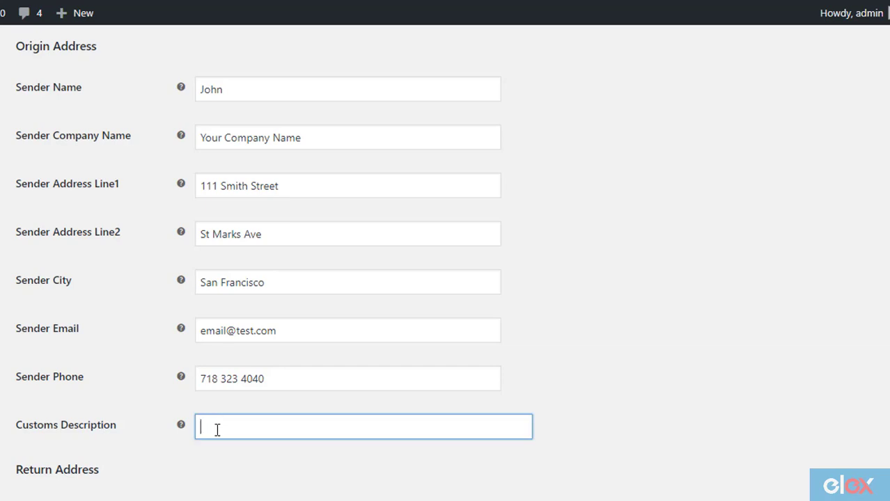
Step: Enable the return address option to look over its fields, and switch the option off again
scroll(274, 263, "down", 1)
scroll(649, 409, "down", 3)
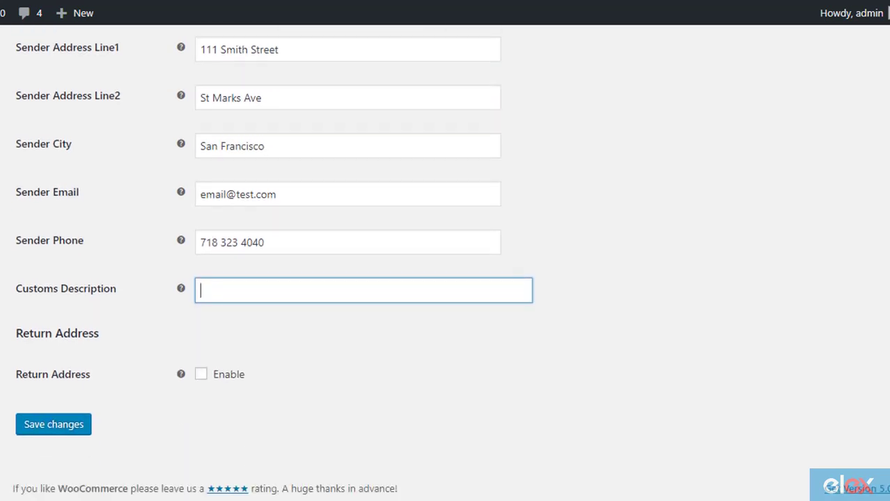
left_click(201, 375)
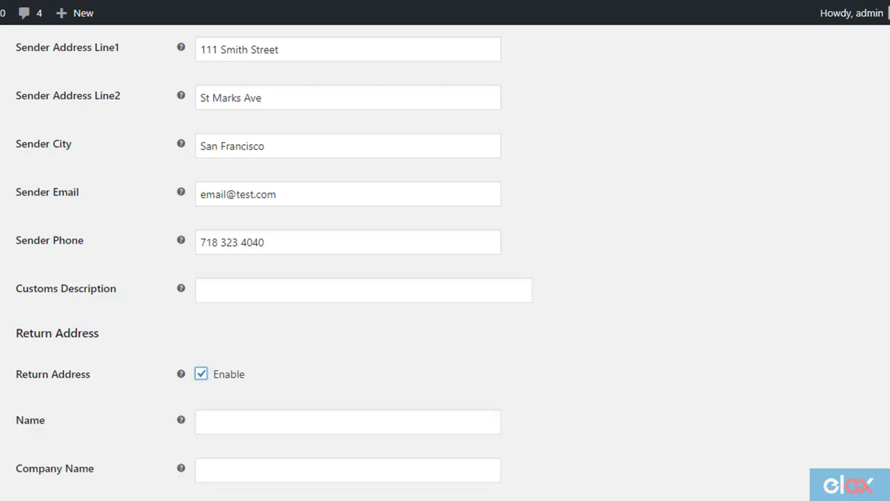
scroll(278, 263, "down", 10)
scroll(277, 264, "up", 3)
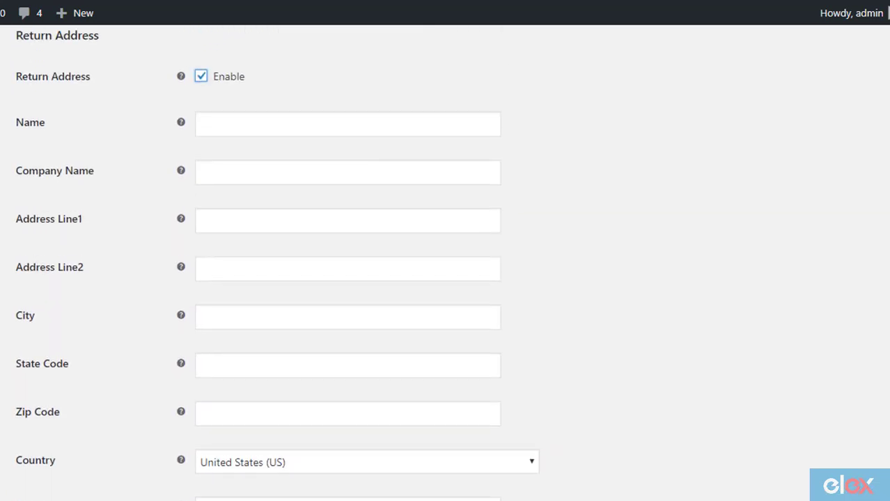
left_click(205, 80)
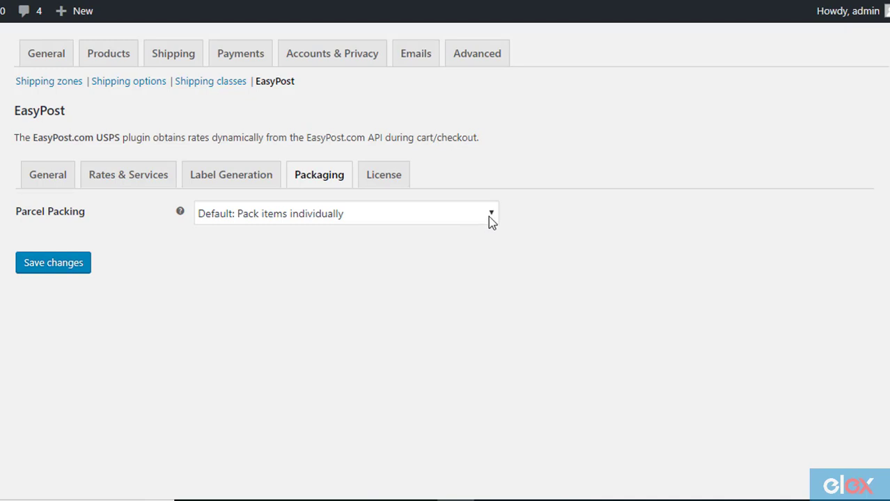
Step: Choose "Default: Pack items individually" as the parcel packing method
left_click(488, 217)
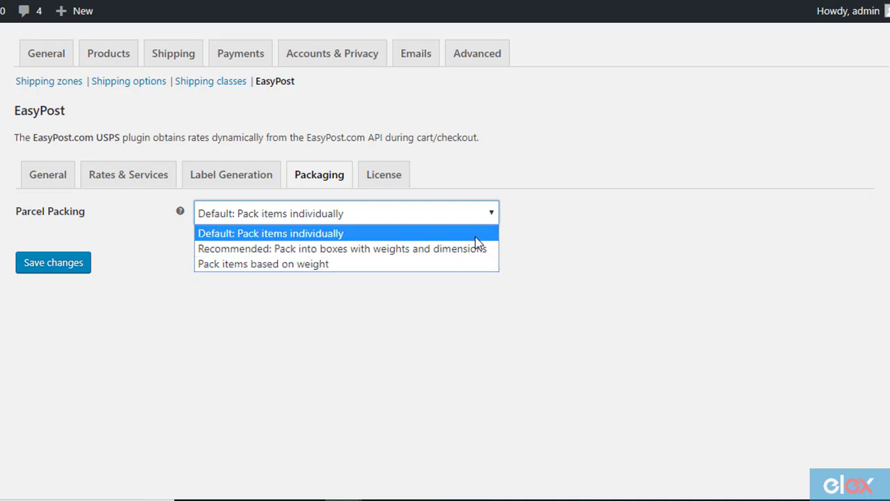
left_click(475, 236)
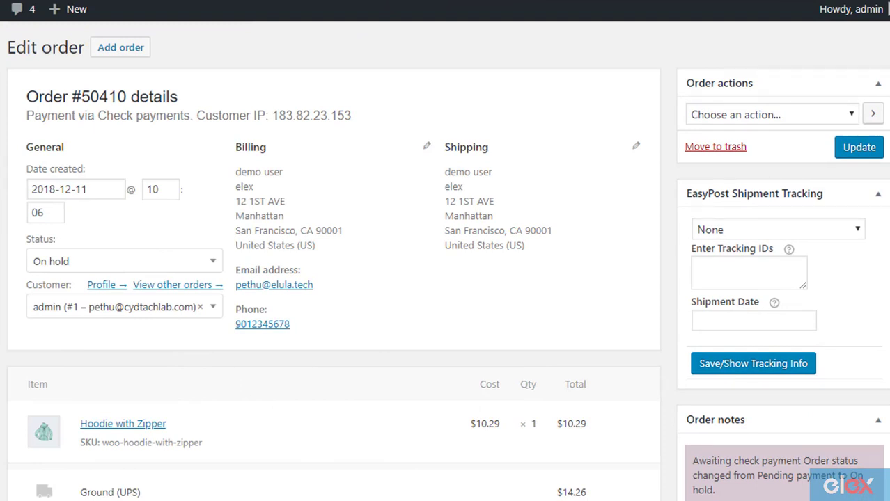
Step: Generate the shipment packages for the Hoodie with Zipper order in its EasyPost.com Shipment Label section
scroll(445, 278, "down", 5)
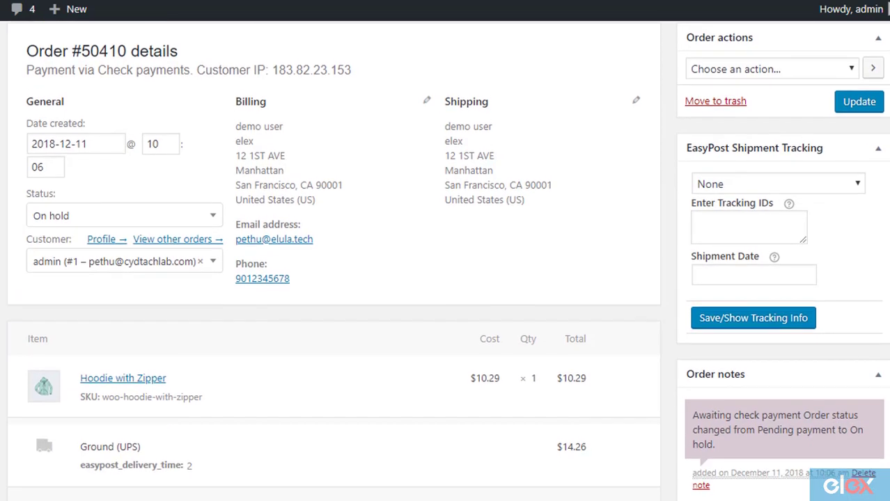
scroll(445, 278, "down", 2)
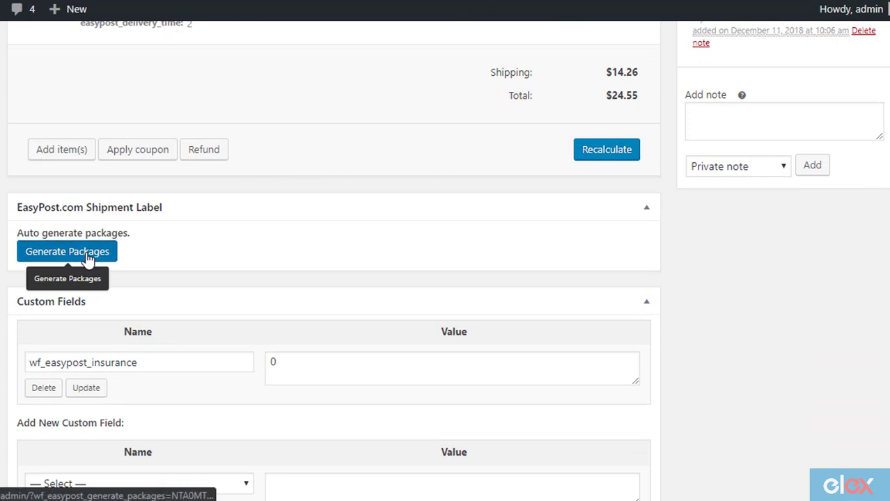
left_click(93, 256)
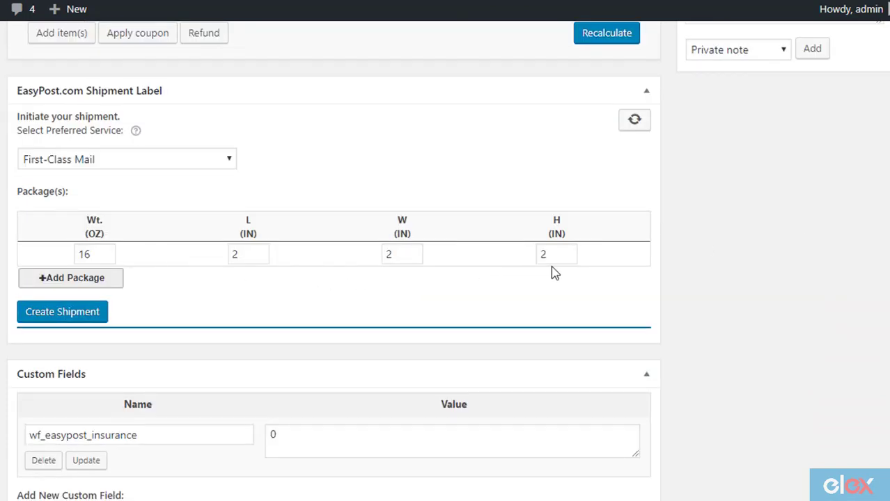
Step: Select Ground (UPS) as the preferred service and create the shipment
left_click(229, 160)
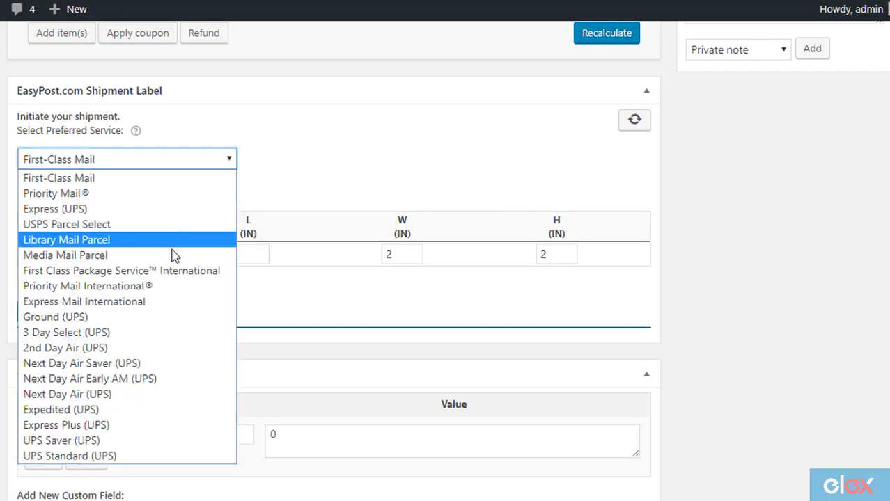
left_click(157, 319)
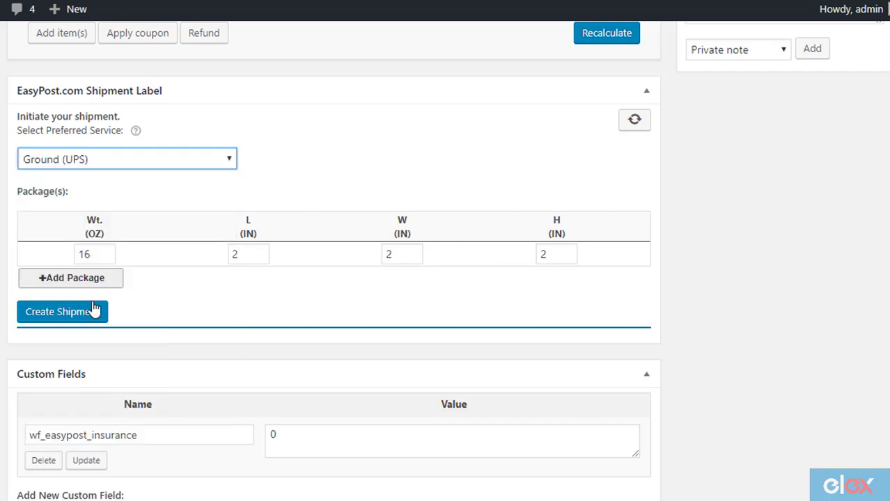
left_click(63, 319)
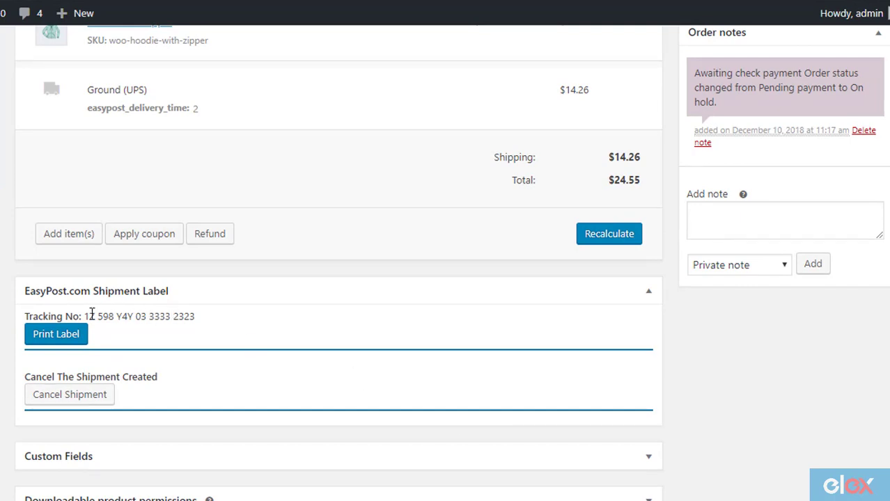
Step: Check the shipment's tracking number and open its shipping label for printing
left_click_drag(86, 316, 219, 324)
left_click(219, 325)
left_click(52, 336)
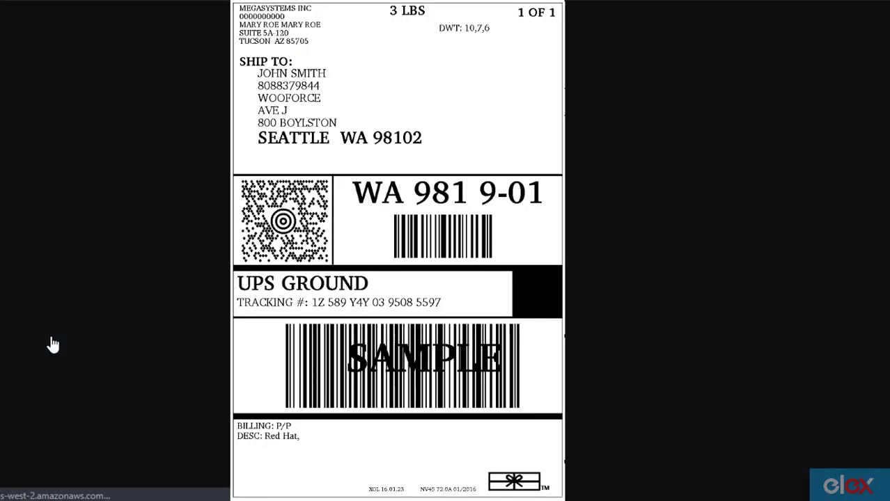